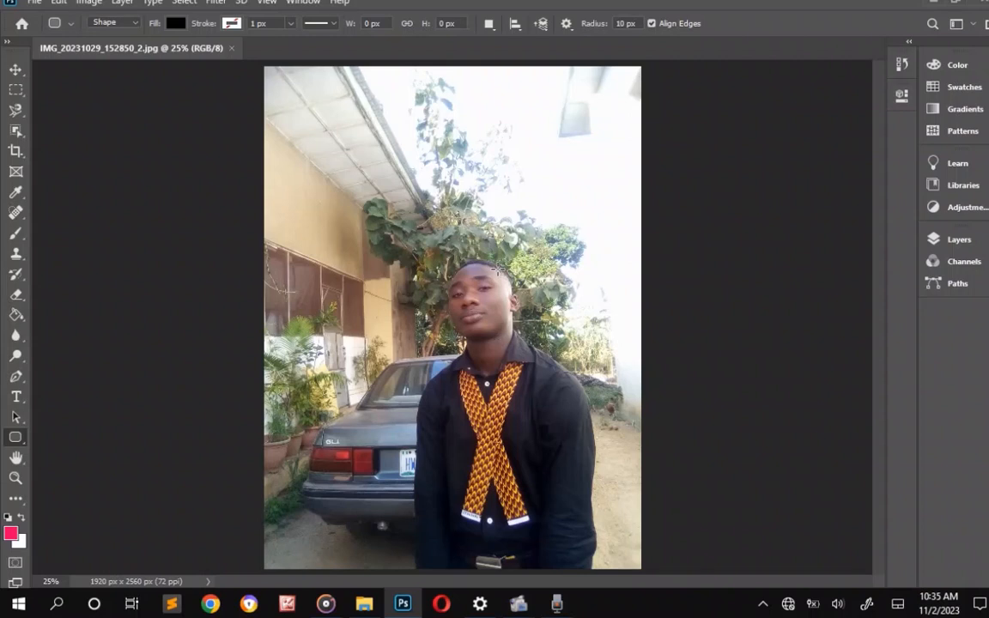
pyautogui.scroll(-1, 498, 271)
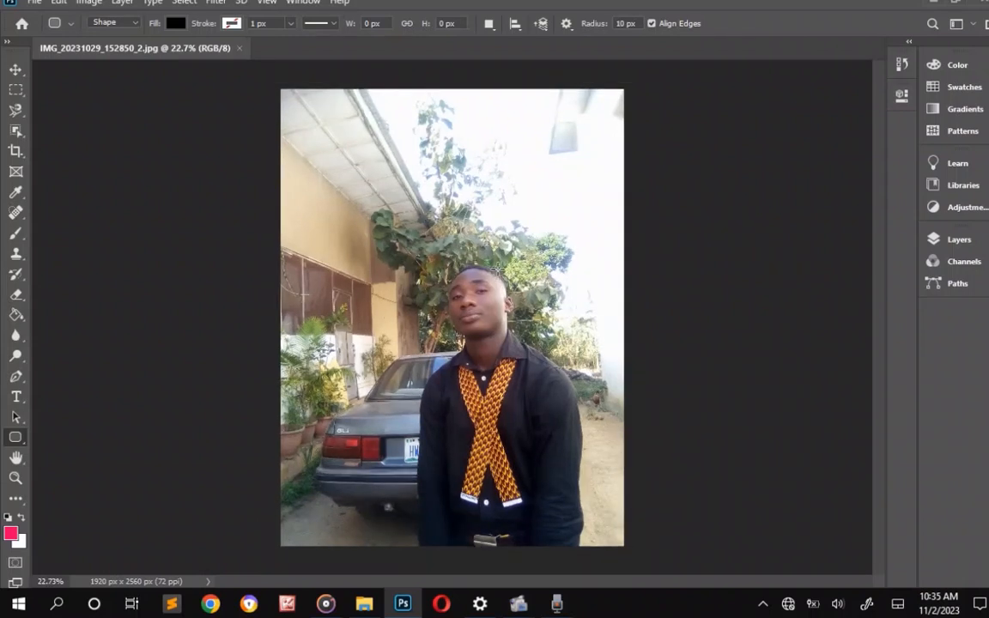
pyautogui.click(32, 3)
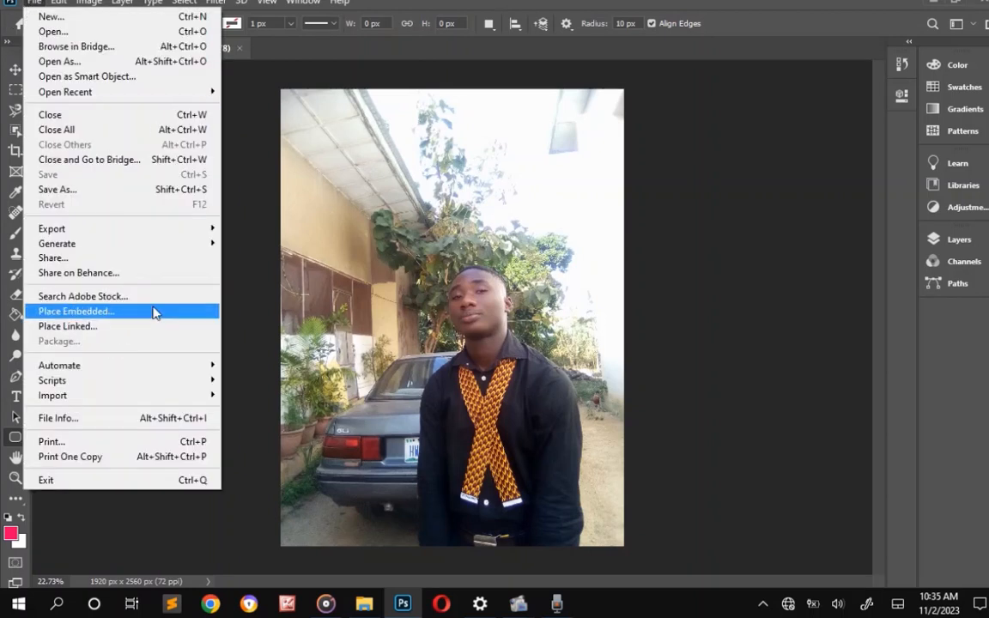
pyautogui.click(155, 313)
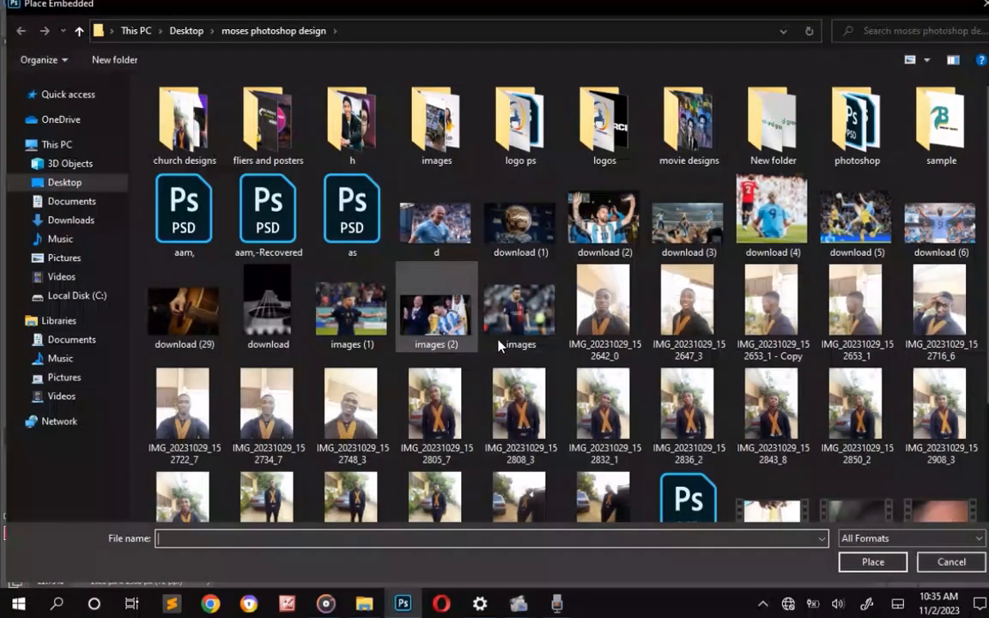
pyautogui.click(832, 412)
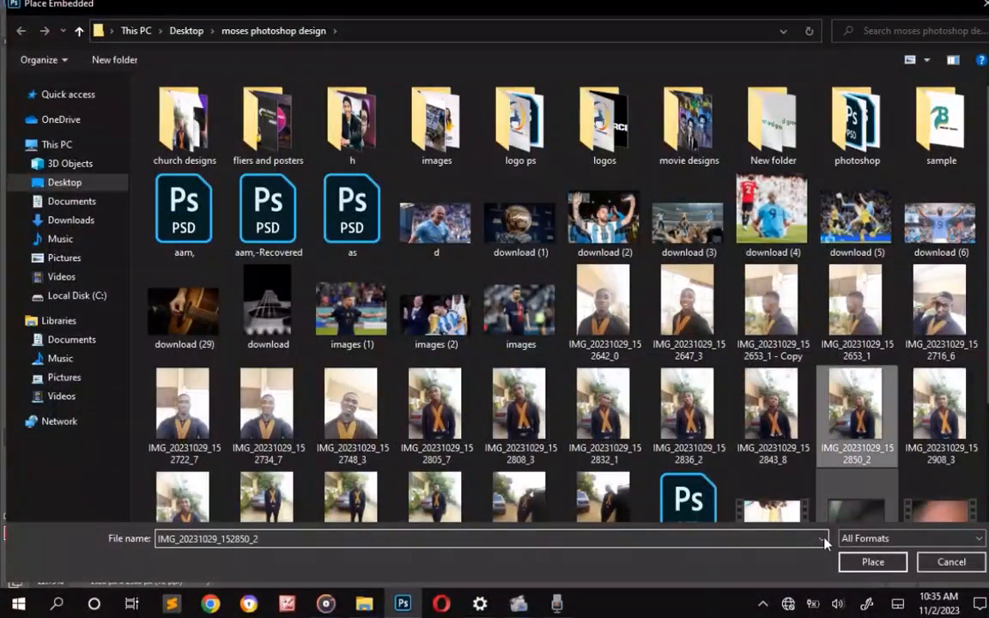
pyautogui.click(873, 562)
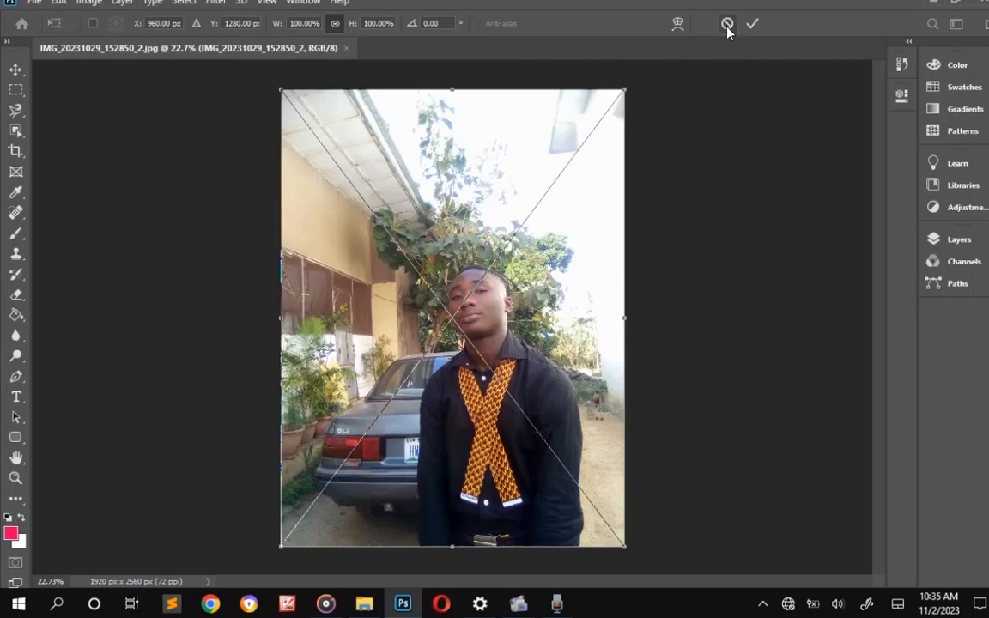
pyautogui.click(727, 25)
# Show the layer list, move it beside the photo's upper edge, and duplicate the Background layer.
pyautogui.click(318, 2)
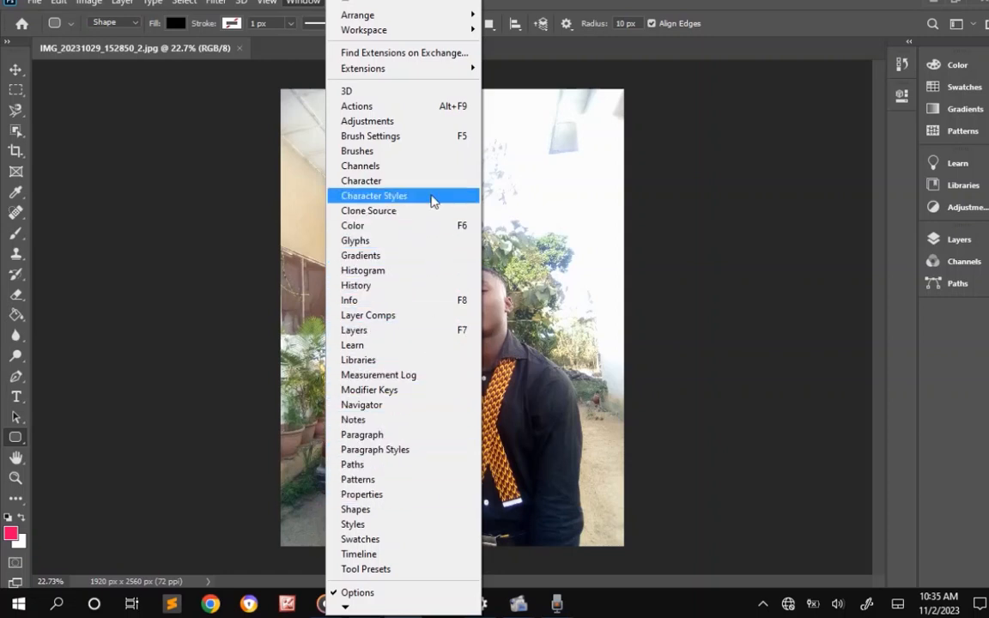
pyautogui.click(417, 332)
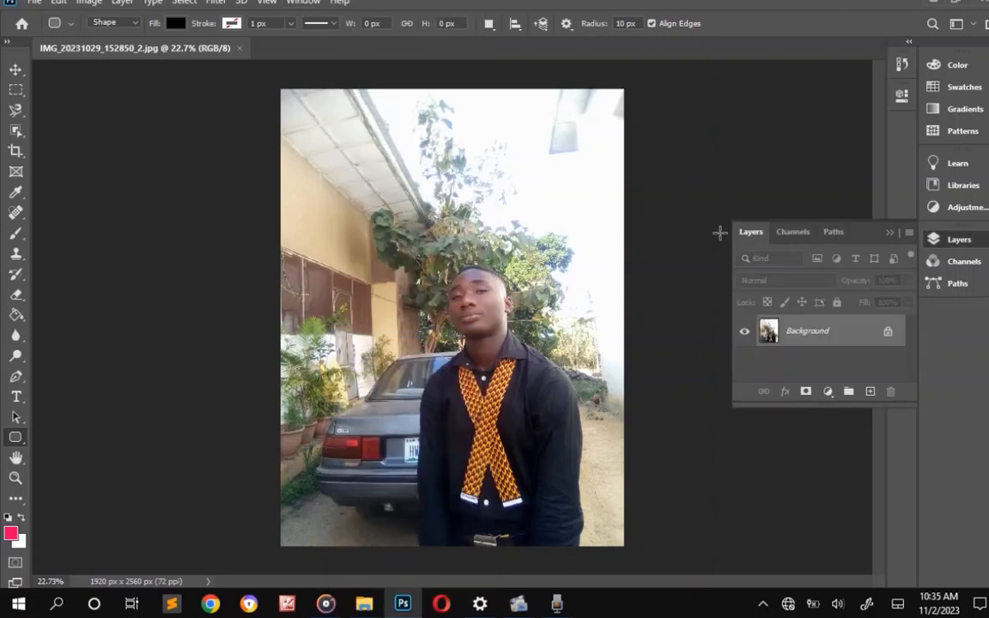
pyautogui.moveTo(855, 237); pyautogui.dragTo(812, 89)
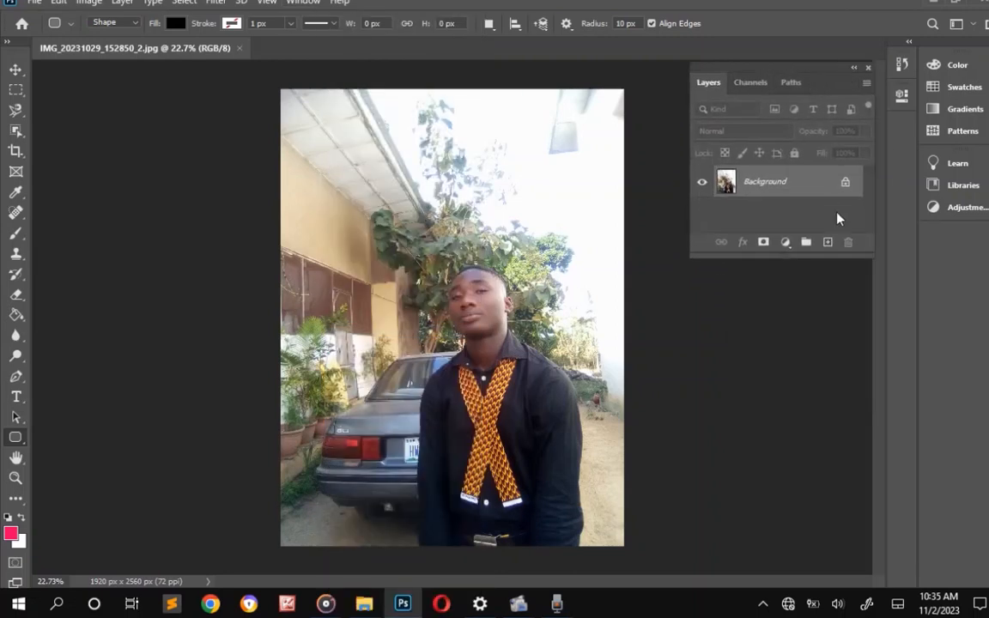
pyautogui.hotkey('ctrl', 'j')
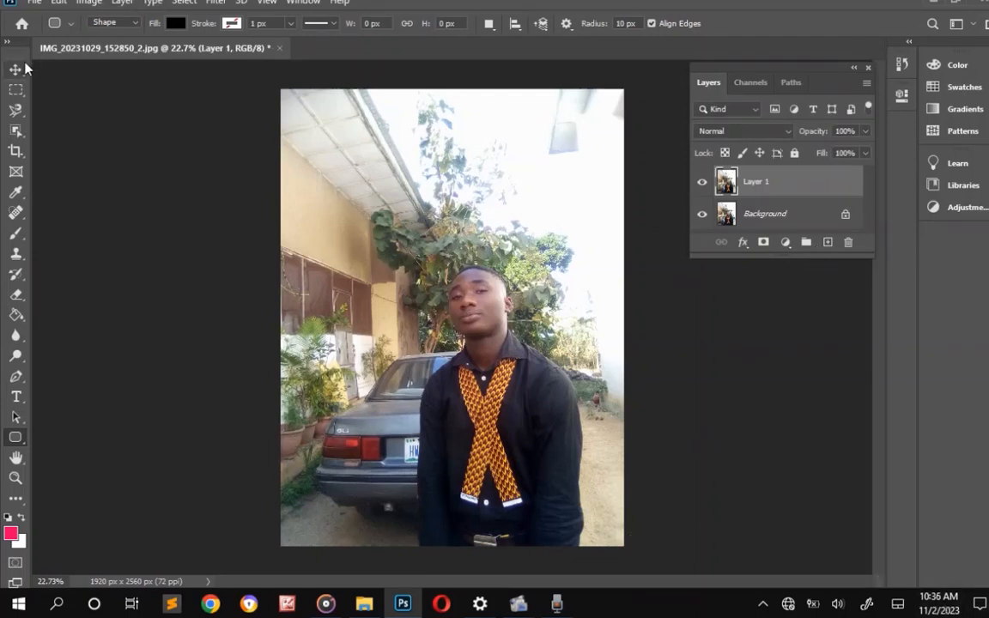
# Activate the Move tool and select the man on the duplicate layer with Select Subject.
pyautogui.moveTo(15, 69); pyautogui.dragTo(73, 68)
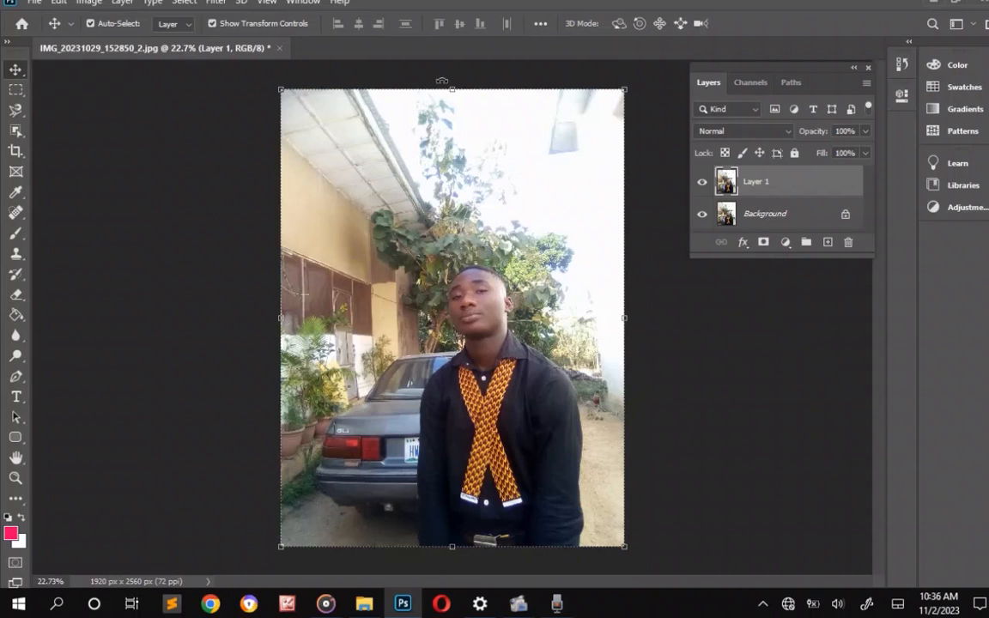
pyautogui.moveTo(444, 85); pyautogui.dragTo(468, 90)
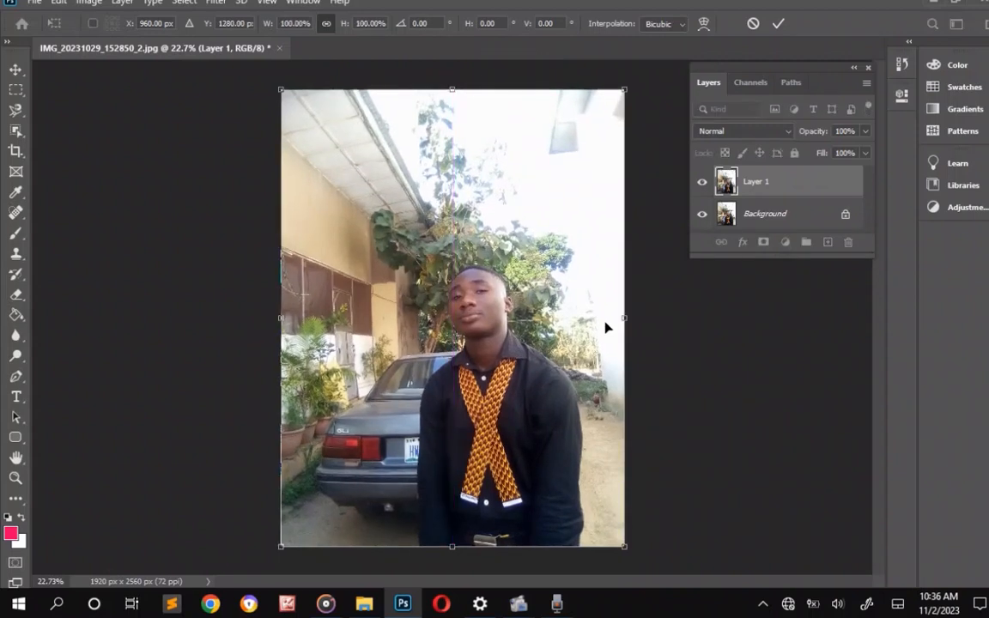
pyautogui.click(779, 19)
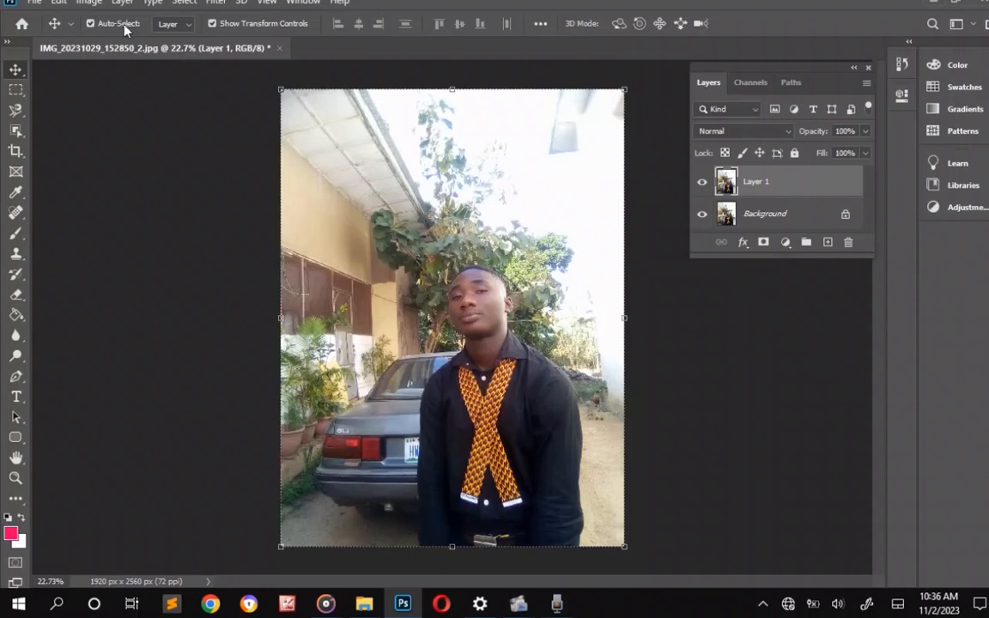
pyautogui.click(177, 2)
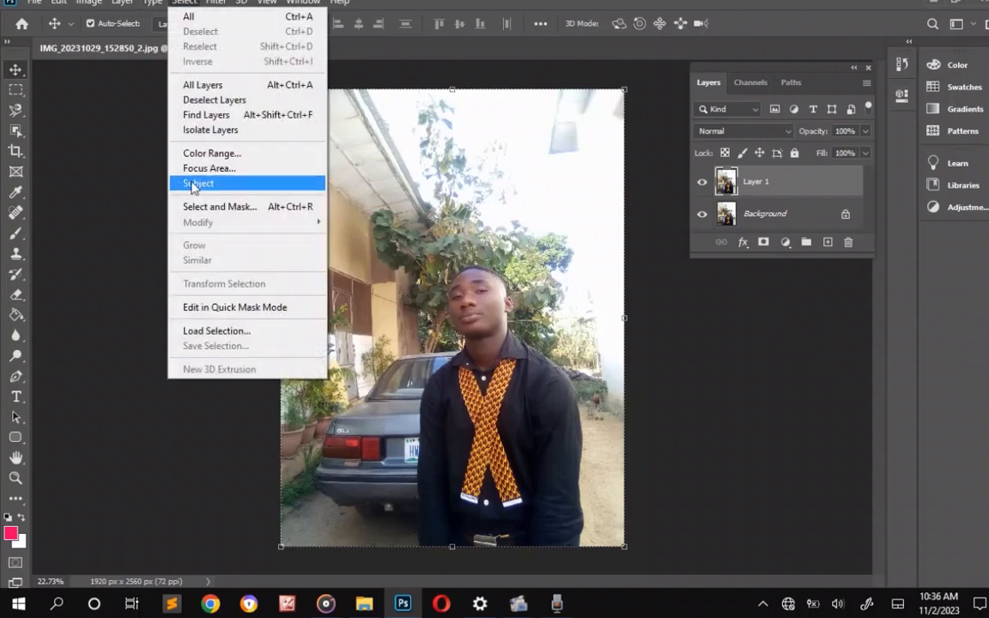
pyautogui.click(190, 183)
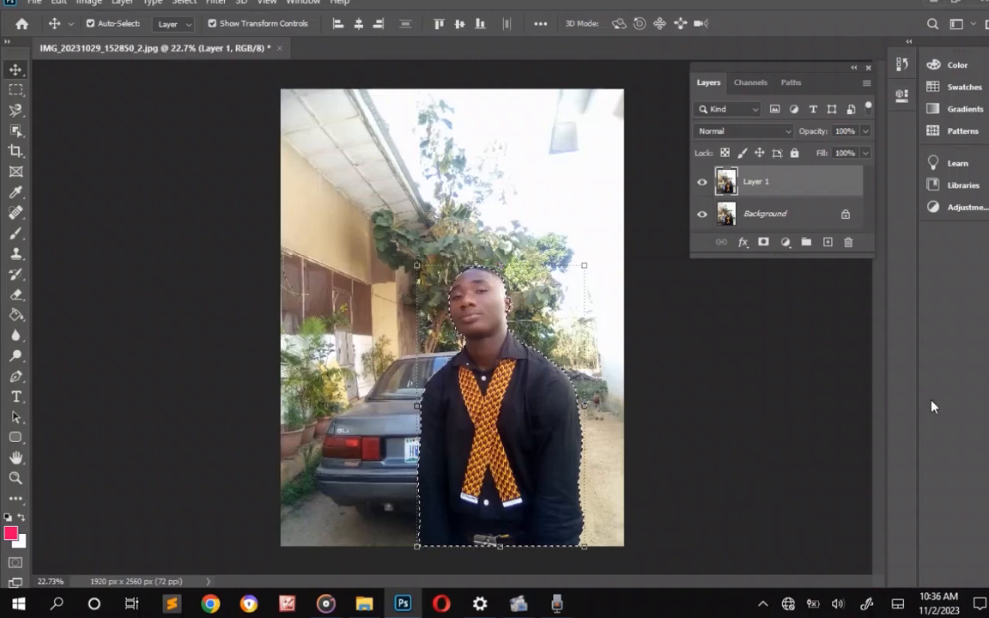
# Invert the selection so it covers the area around the man, with Layer 1 as the active layer.
pyautogui.click(797, 430)
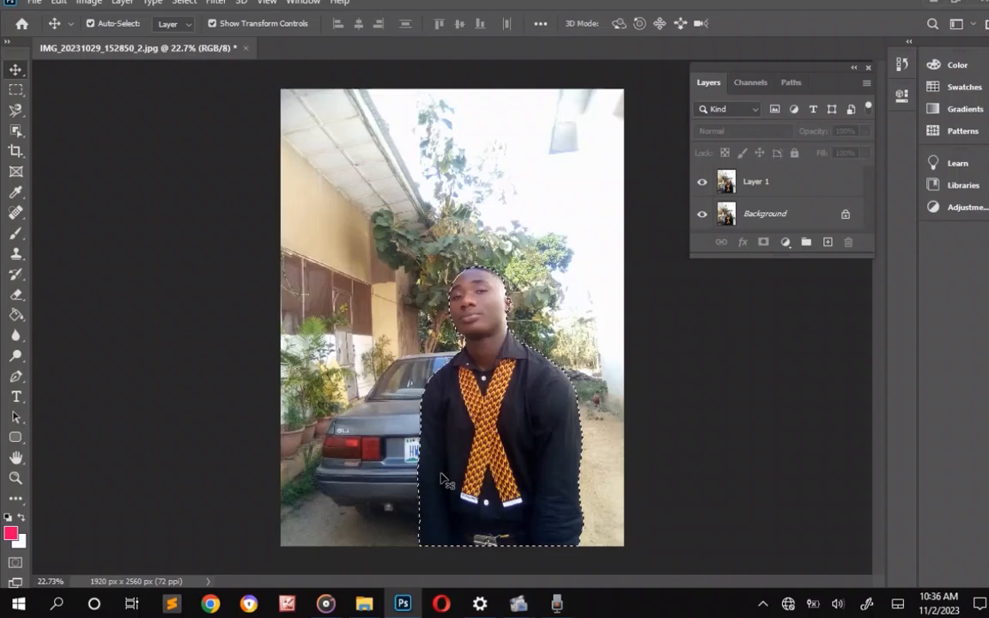
pyautogui.press('ctrl')
pyautogui.hotkey('ctrl', 'shift', 'i')
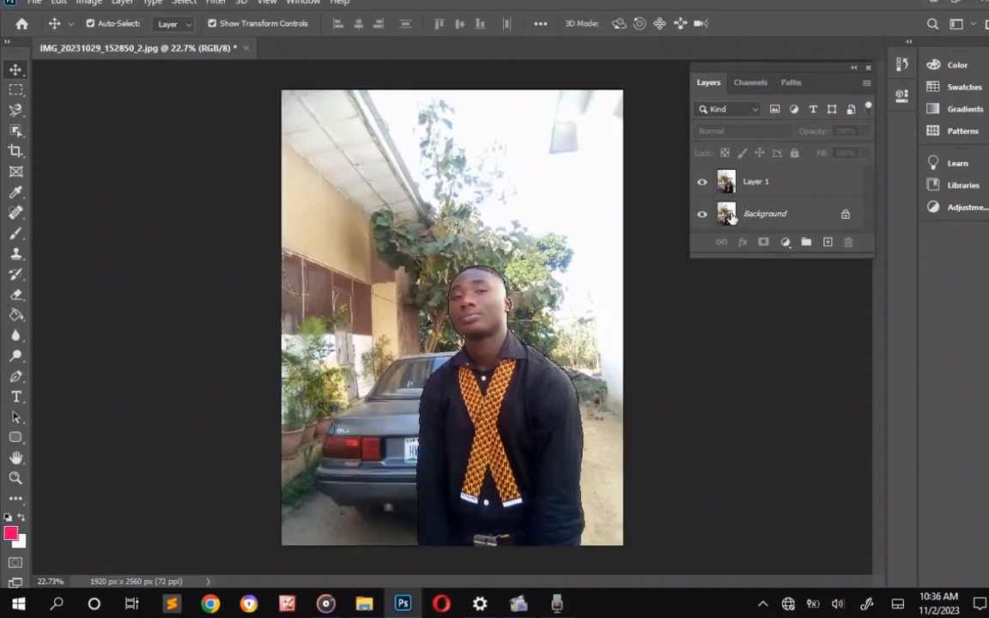
pyautogui.click(757, 185)
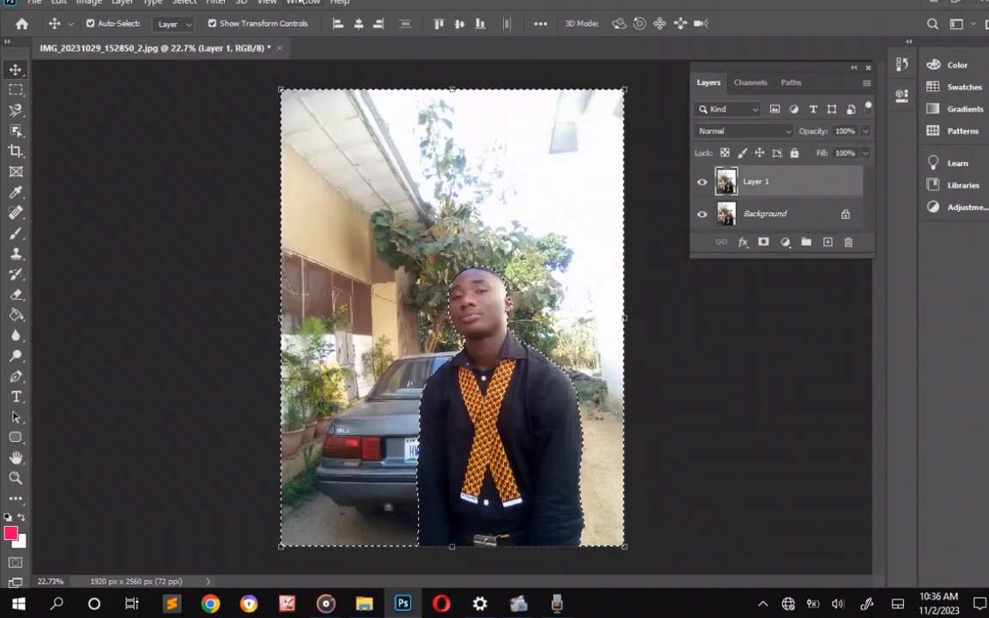
pyautogui.click(214, 3)
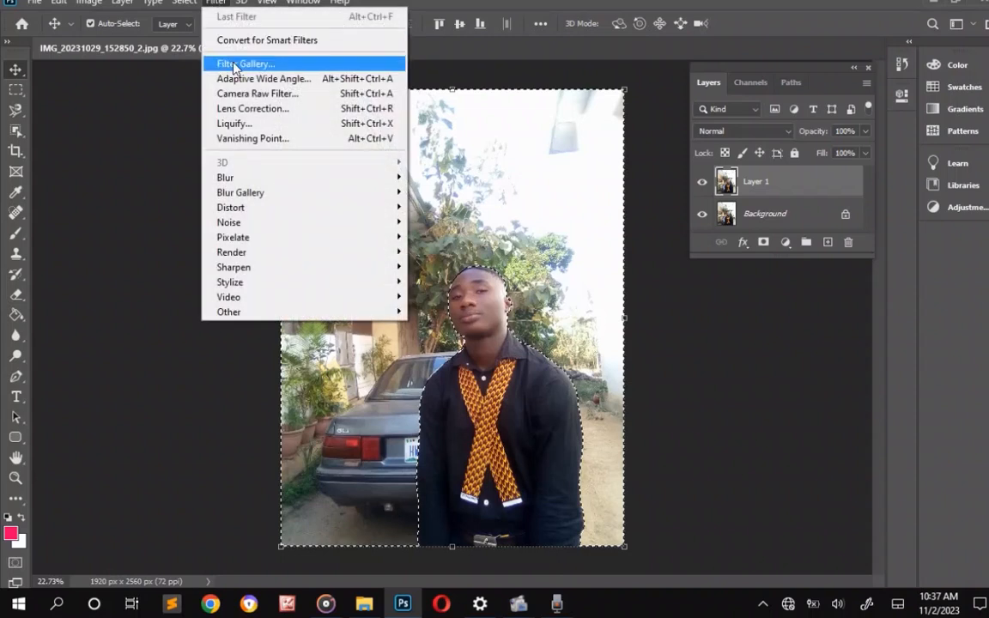
pyautogui.moveTo(255, 179)
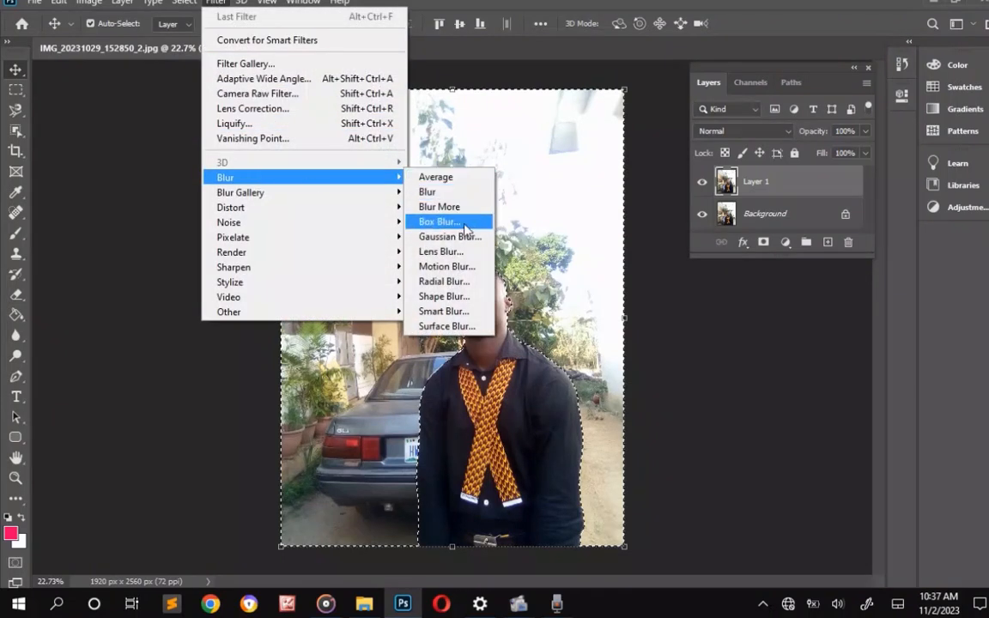
pyautogui.click(441, 250)
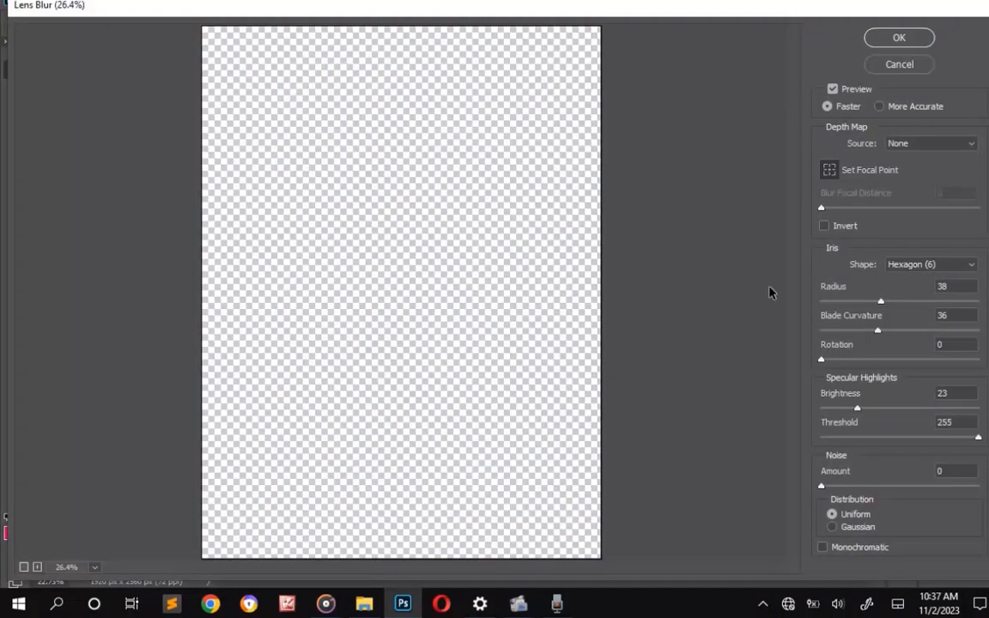
pyautogui.click(897, 69)
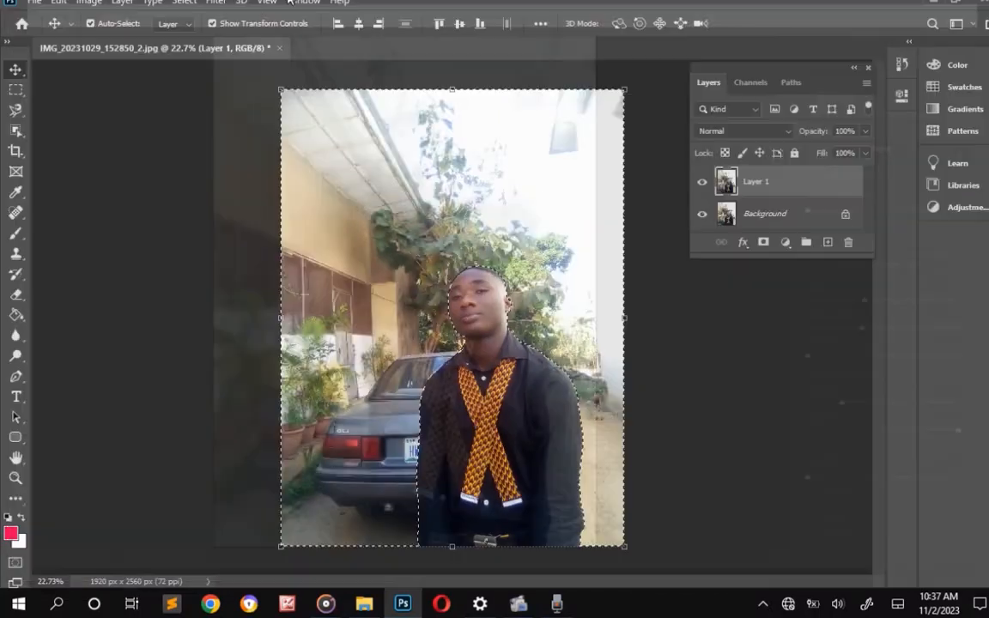
# Apply a Gaussian Blur with a radius of 7.2 pixels to the selected background on Layer 1, and deselect.
pyautogui.click(215, 3)
pyautogui.moveTo(258, 177)
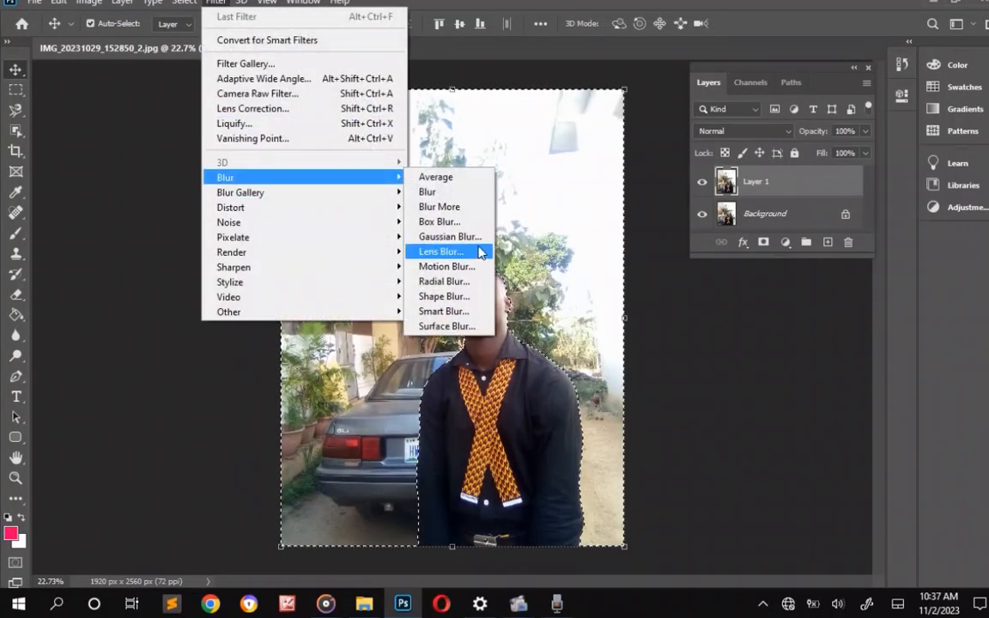
pyautogui.click(473, 239)
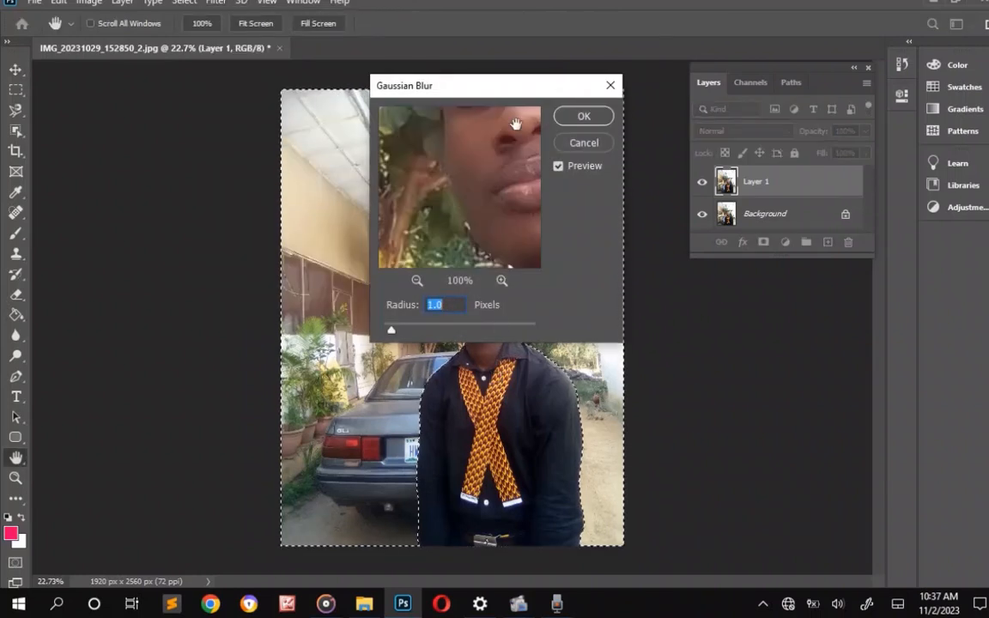
pyautogui.moveTo(511, 96); pyautogui.dragTo(783, 174)
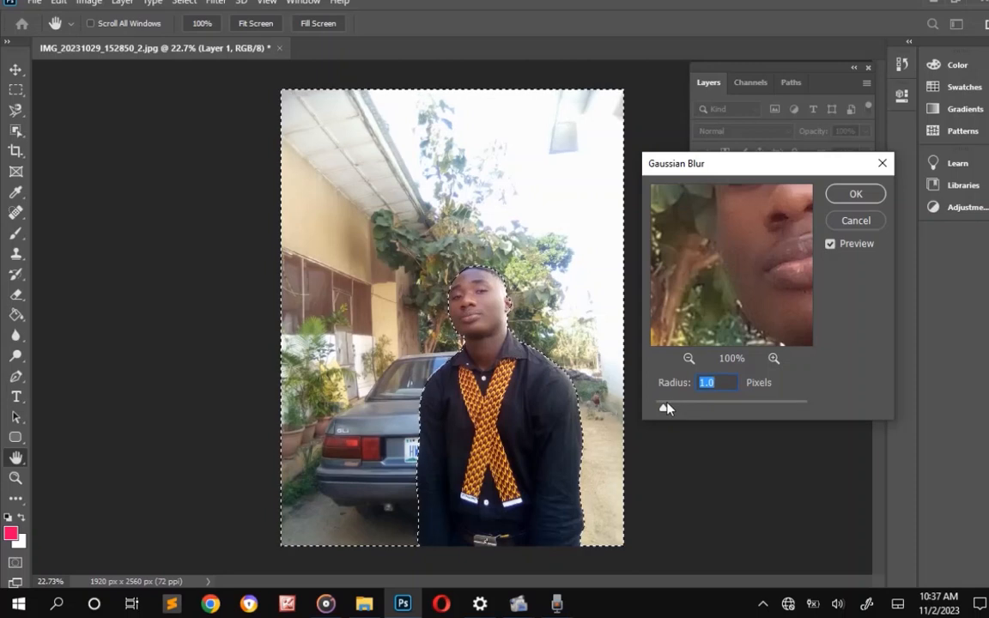
pyautogui.moveTo(666, 407); pyautogui.dragTo(731, 432)
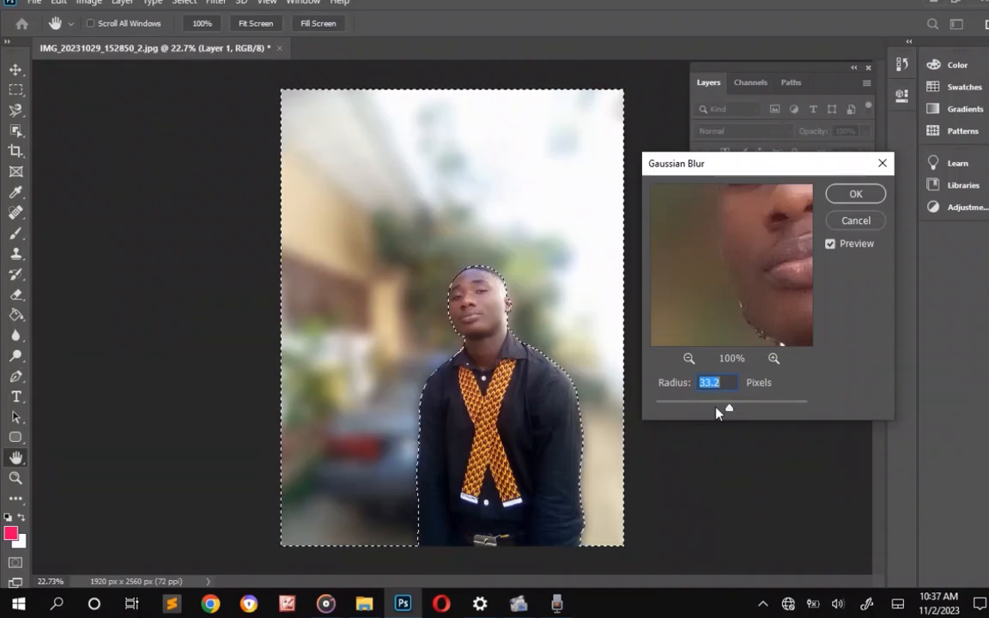
pyautogui.moveTo(731, 413); pyautogui.dragTo(707, 407)
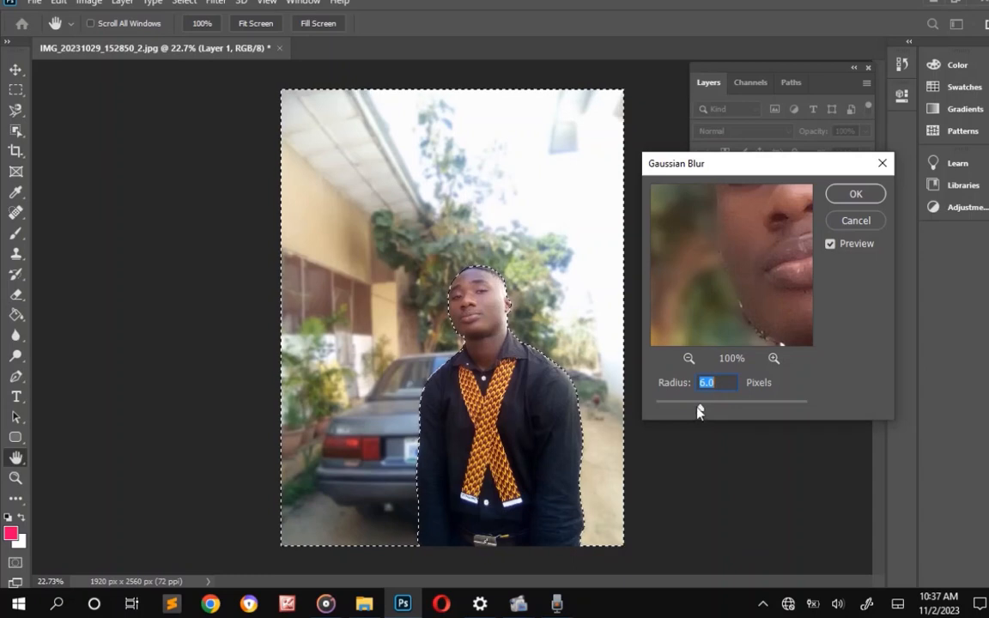
pyautogui.moveTo(700, 411); pyautogui.dragTo(706, 411)
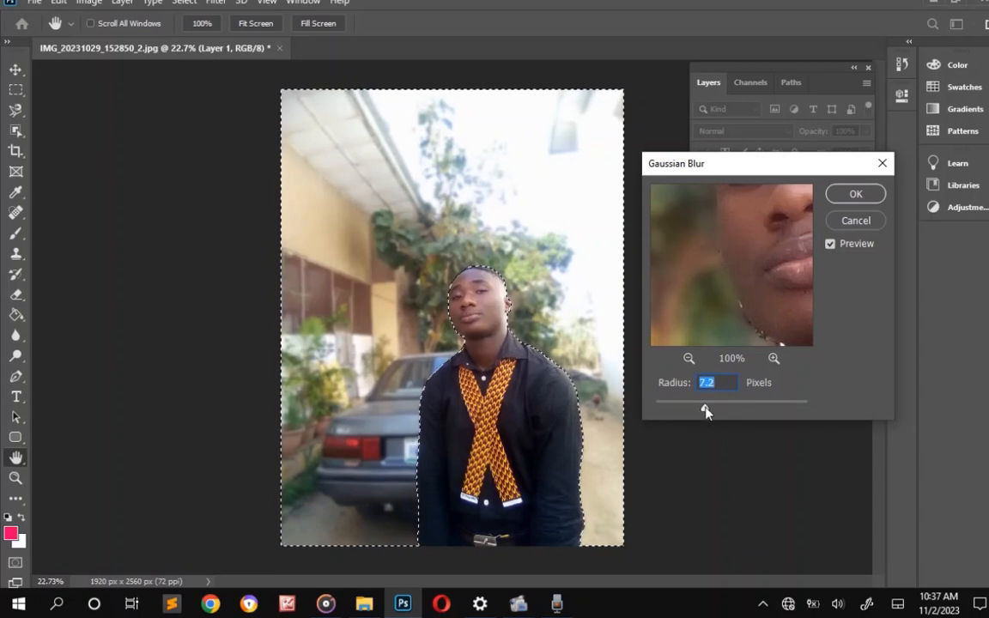
pyautogui.click(853, 195)
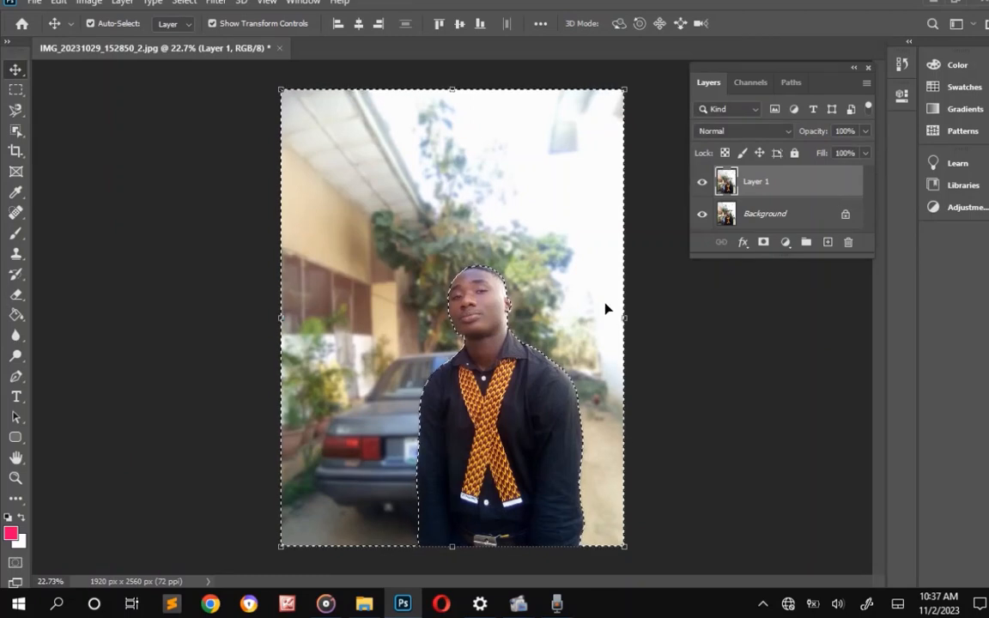
pyautogui.hotkey('ctrl', 'd')
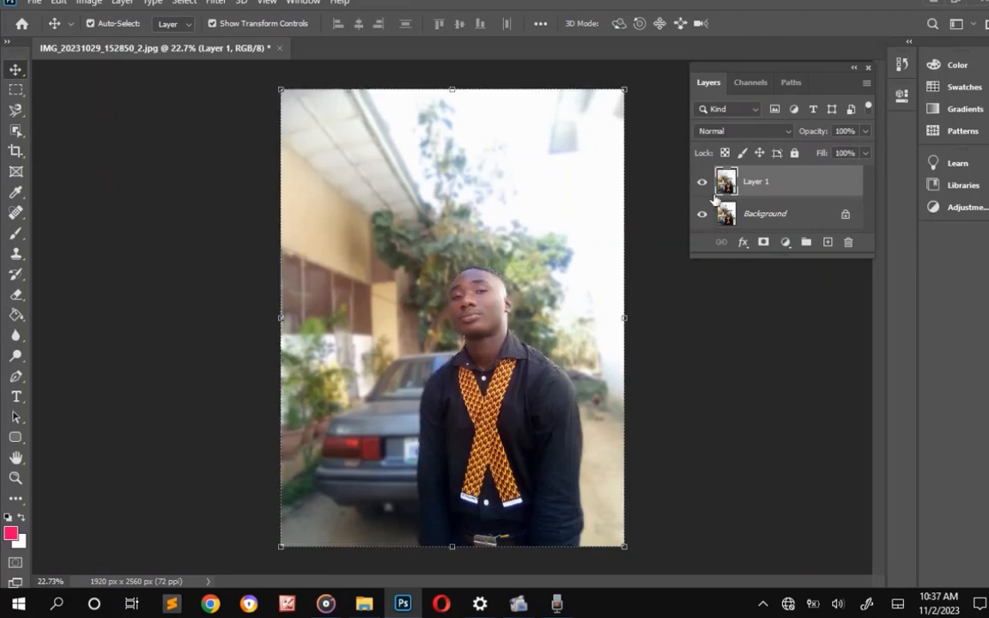
# Compare the blurred version with the original photo by repeatedly hiding and showing Layer 1.
pyautogui.click(702, 181)
pyautogui.click(702, 182)
pyautogui.click(702, 182)
pyautogui.click(702, 182)
pyautogui.click(702, 182)
pyautogui.click(702, 182)
# Select the man on Layer 1 with Select Subject and open the Camera Raw Filter for the selection.
pyautogui.click(172, 2)
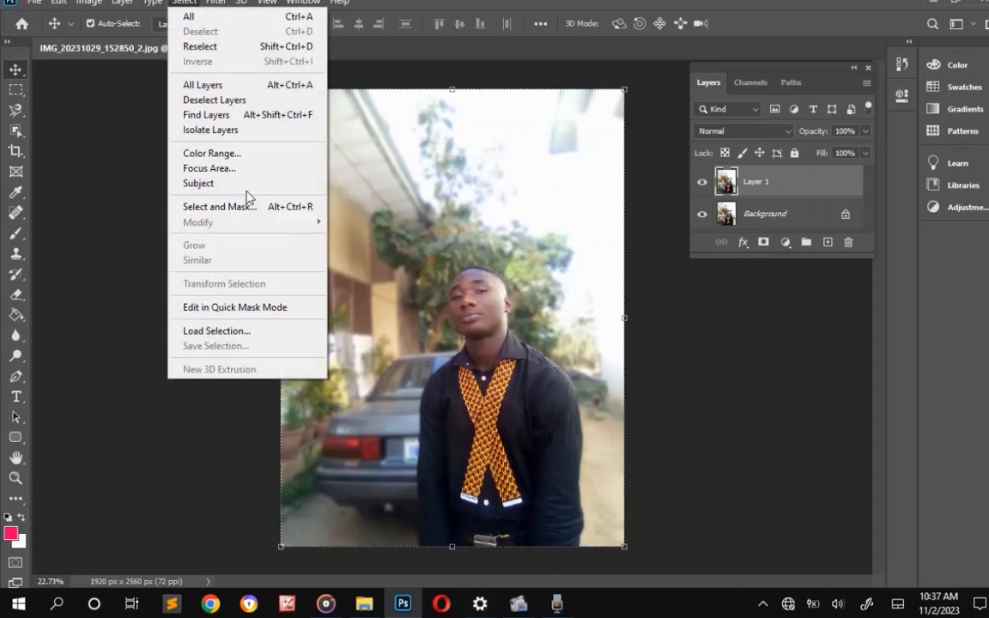
pyautogui.click(246, 185)
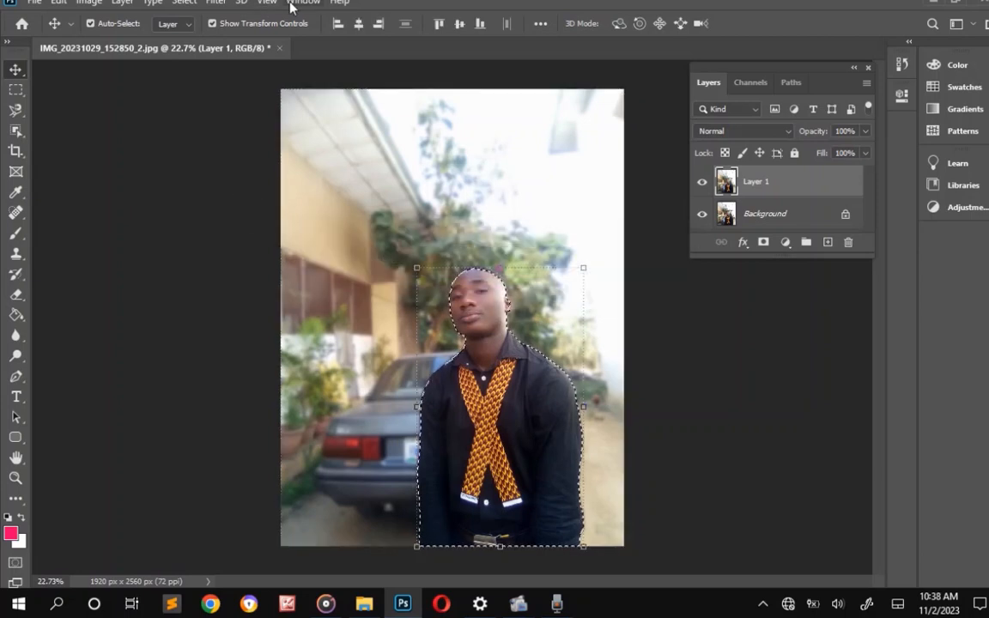
pyautogui.click(215, 2)
pyautogui.moveTo(267, 3)
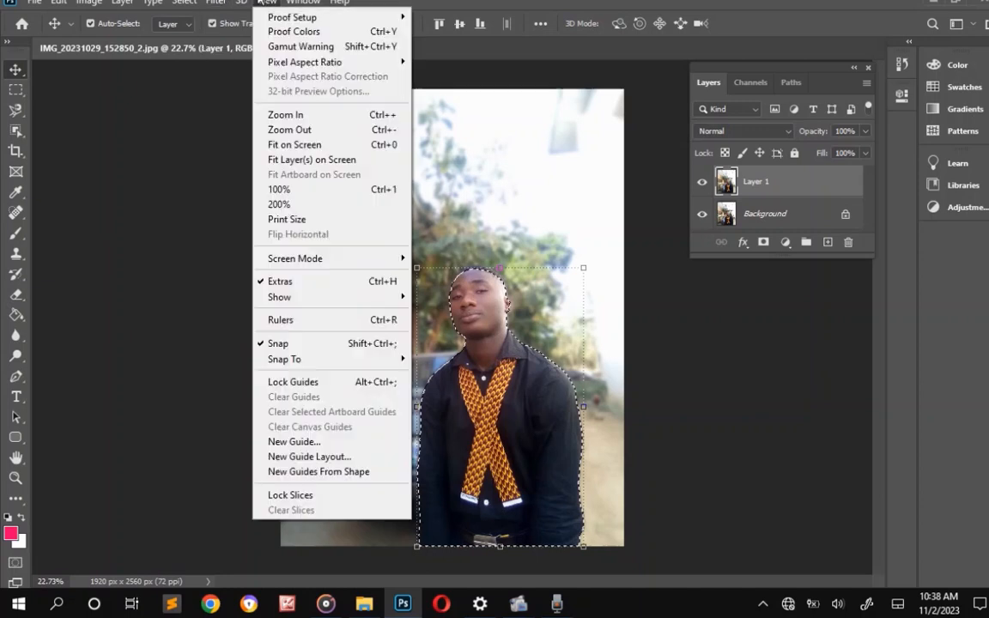
pyautogui.moveTo(228, 2)
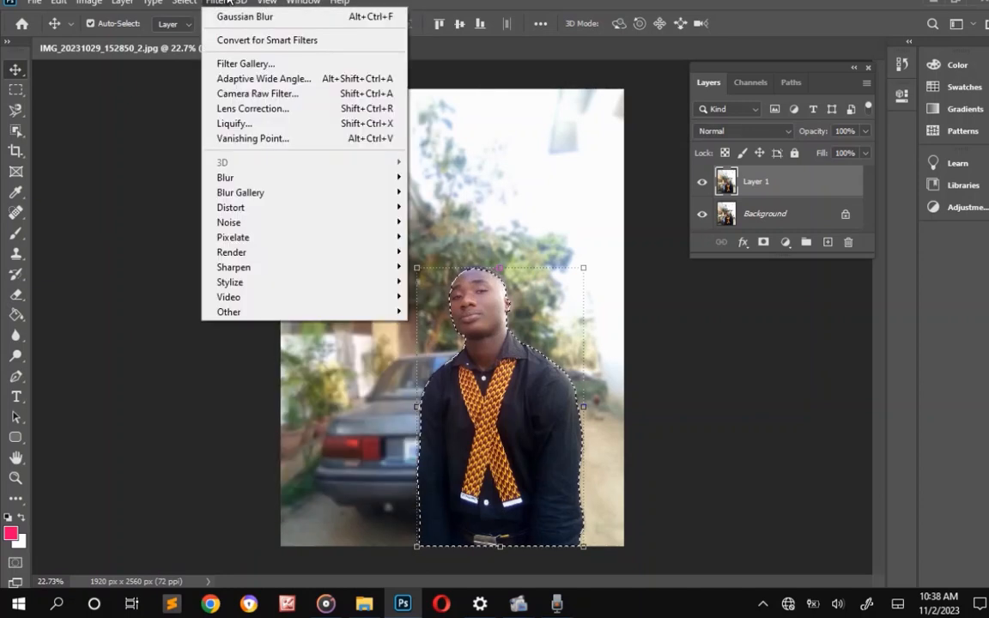
pyautogui.click(242, 95)
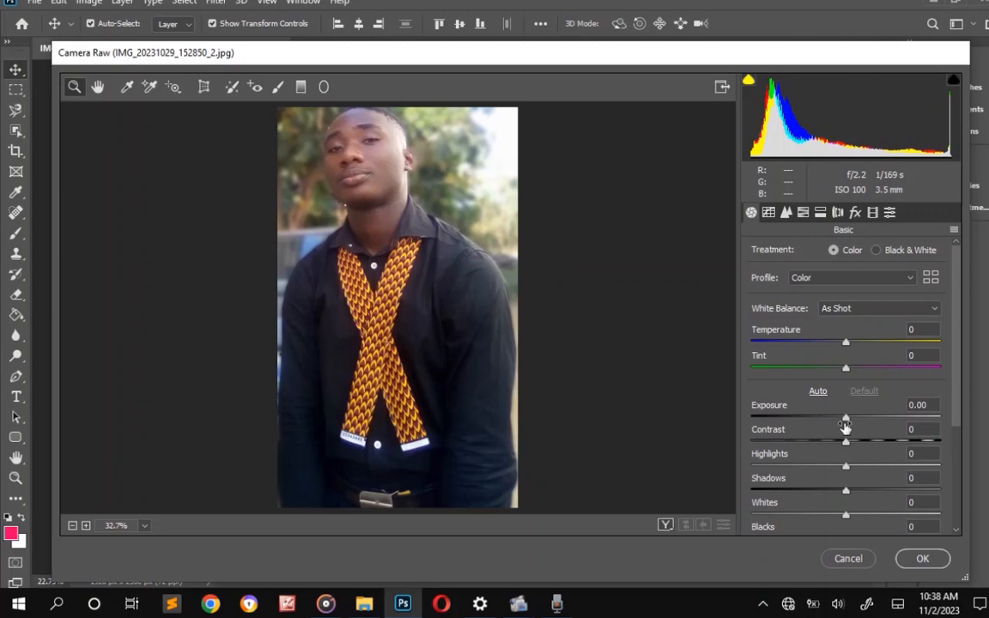
# Set the Camera Raw exposure to +0.65, contrast to +28 and texture to +34.
pyautogui.moveTo(846, 420); pyautogui.dragTo(872, 439)
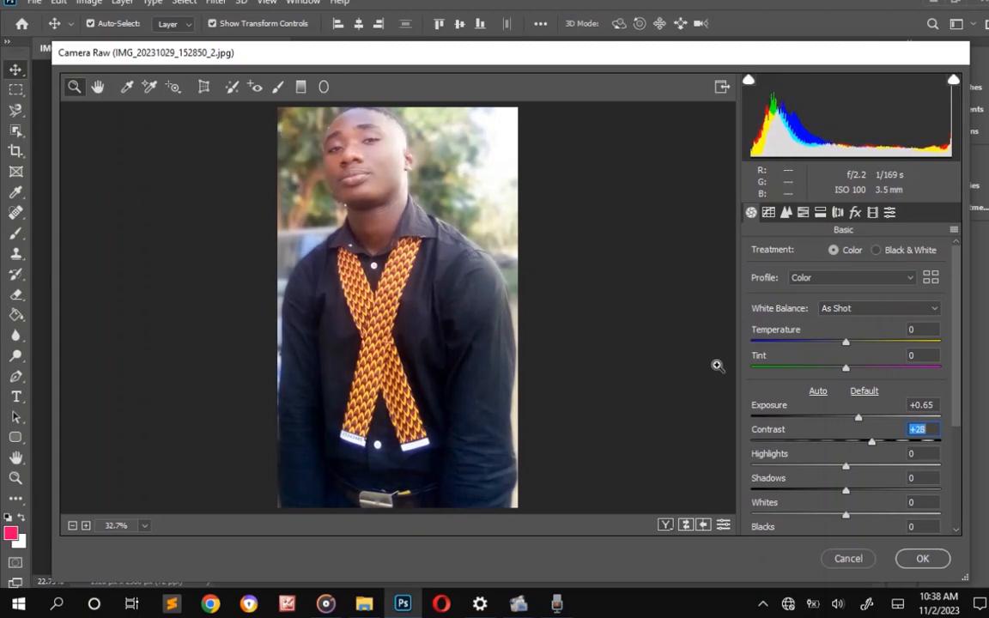
pyautogui.scroll(-3, 869, 483)
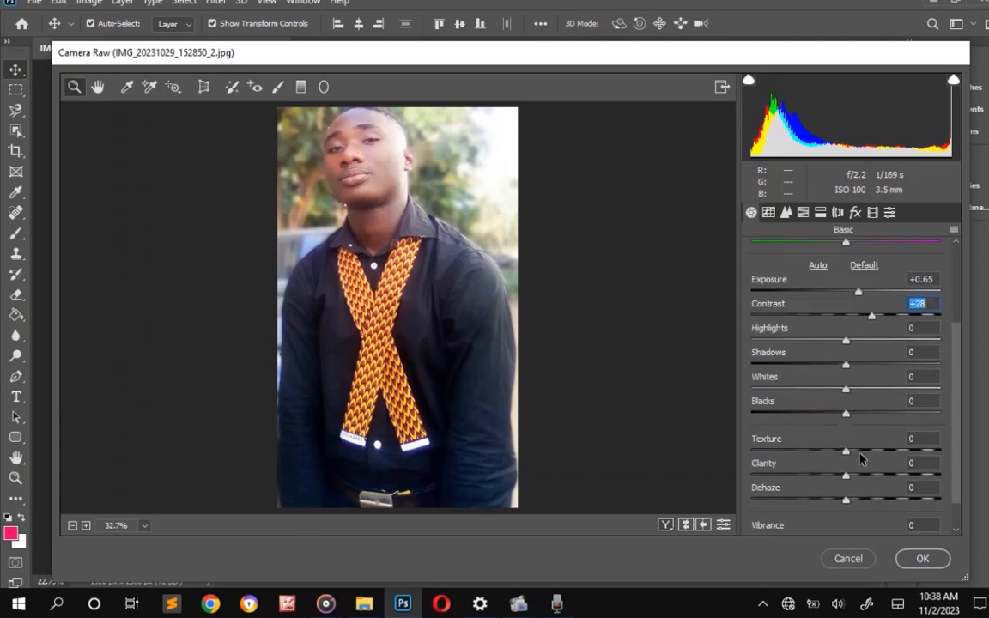
pyautogui.moveTo(845, 457); pyautogui.dragTo(889, 454)
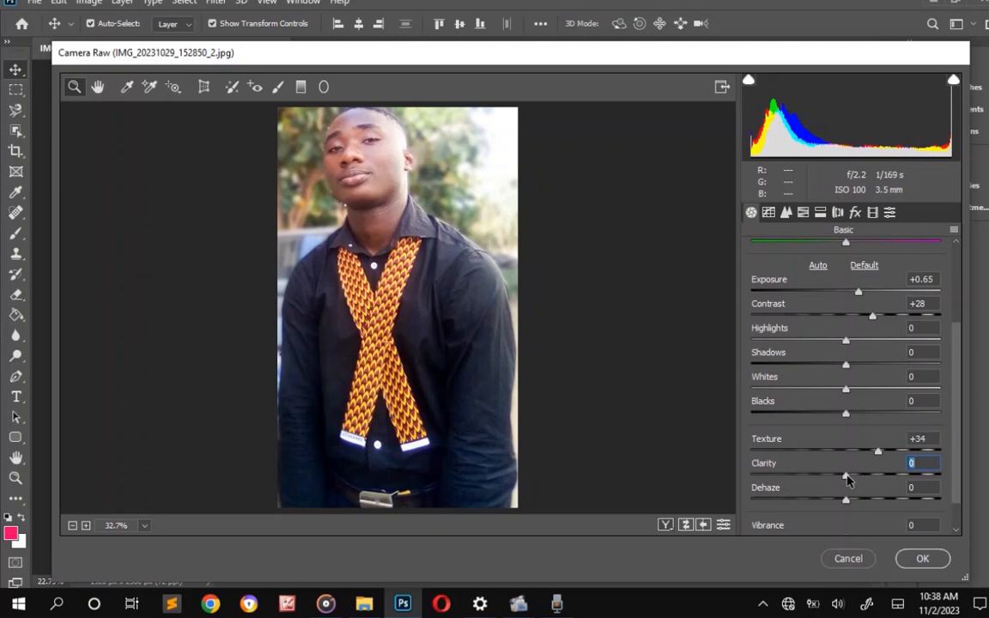
# Try stronger and weaker clarity on the man, settling on -28, and raise Dehaze to +33.
pyautogui.moveTo(847, 479); pyautogui.dragTo(833, 480)
pyautogui.moveTo(819, 480); pyautogui.dragTo(946, 467)
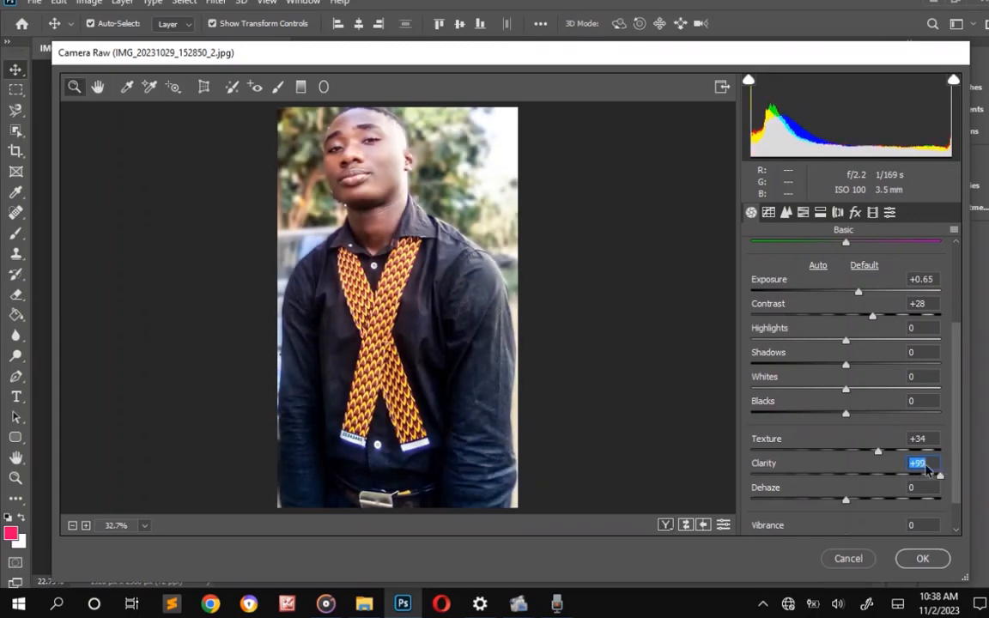
pyautogui.write('0')
pyautogui.moveTo(846, 444); pyautogui.dragTo(821, 451)
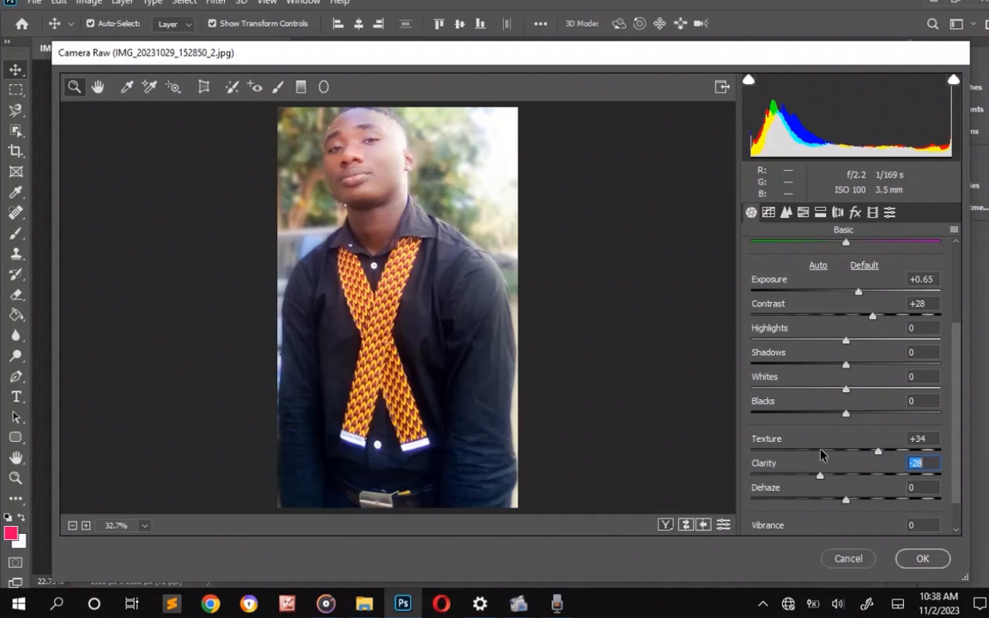
pyautogui.click(845, 500)
pyautogui.moveTo(845, 500); pyautogui.dragTo(874, 507)
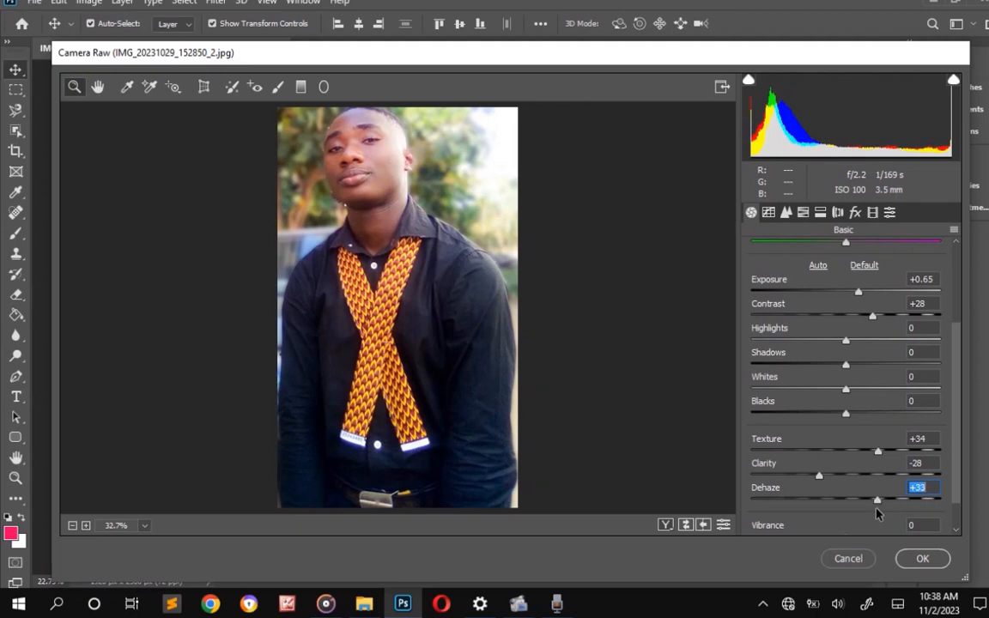
pyautogui.press('Up')
# Set the luminance noise reduction to 25, apply the Camera Raw adjustments to the man, and deselect.
pyautogui.click(787, 214)
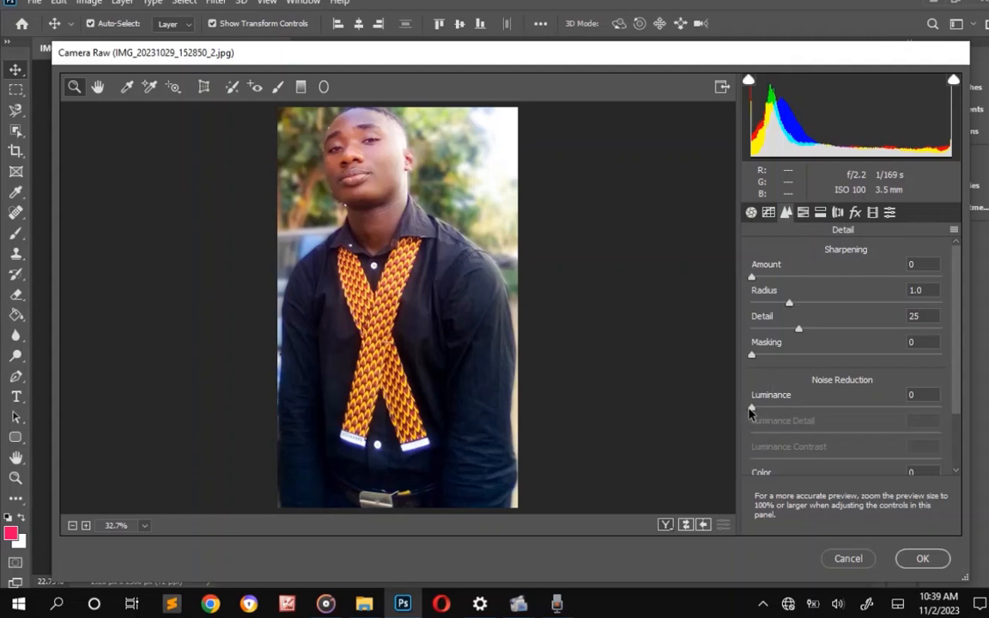
pyautogui.moveTo(751, 409); pyautogui.dragTo(798, 421)
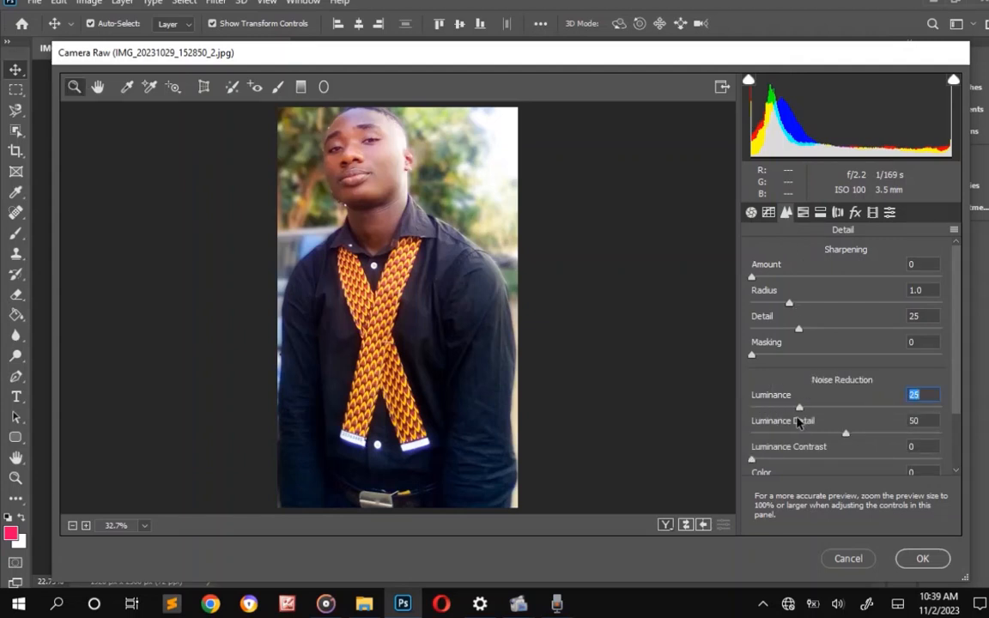
pyautogui.click(934, 559)
pyautogui.click(752, 406)
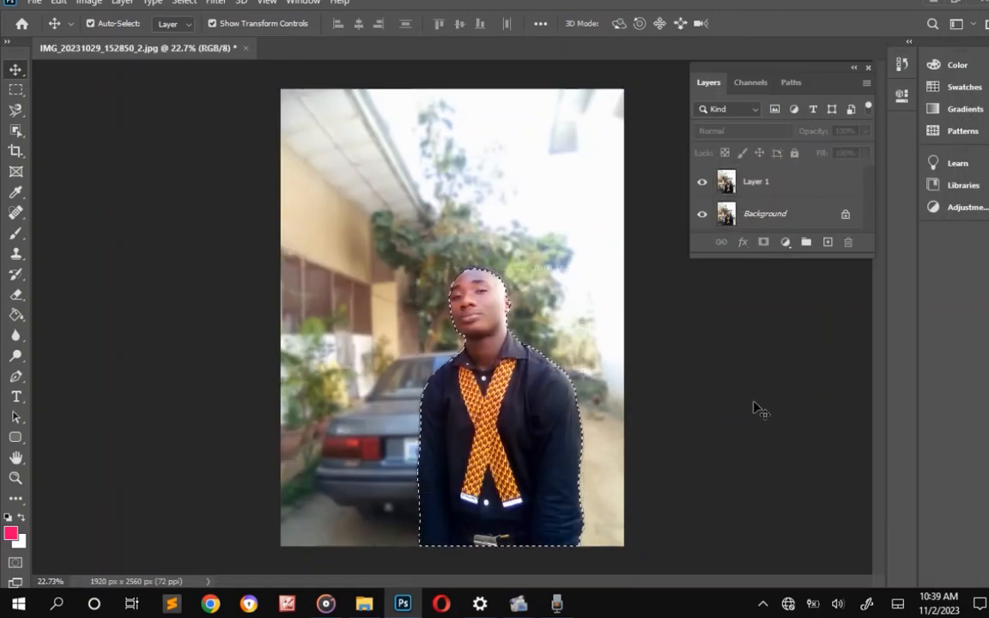
pyautogui.hotkey('ctrl', 'd')
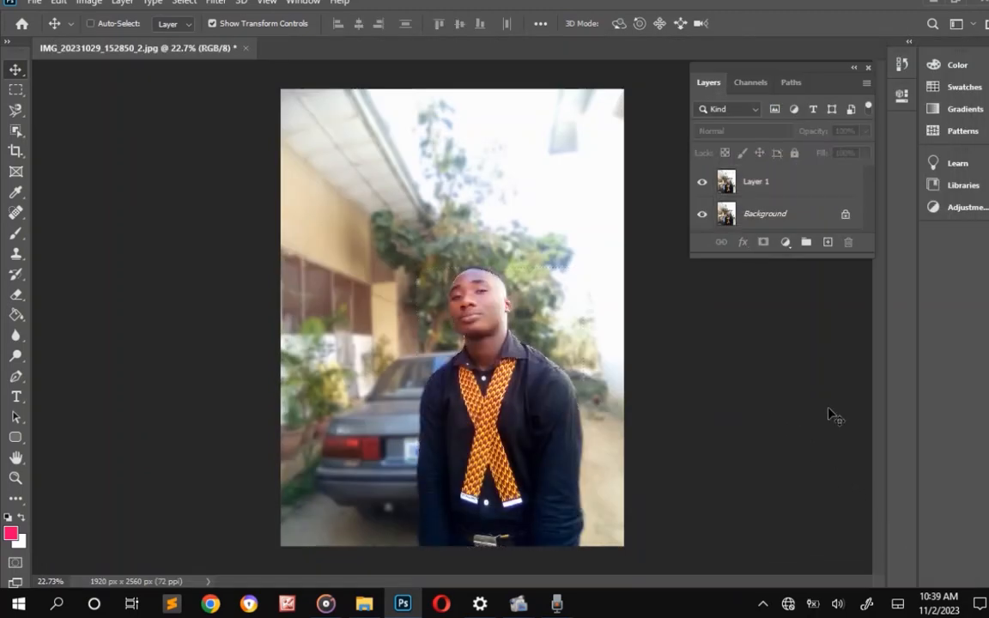